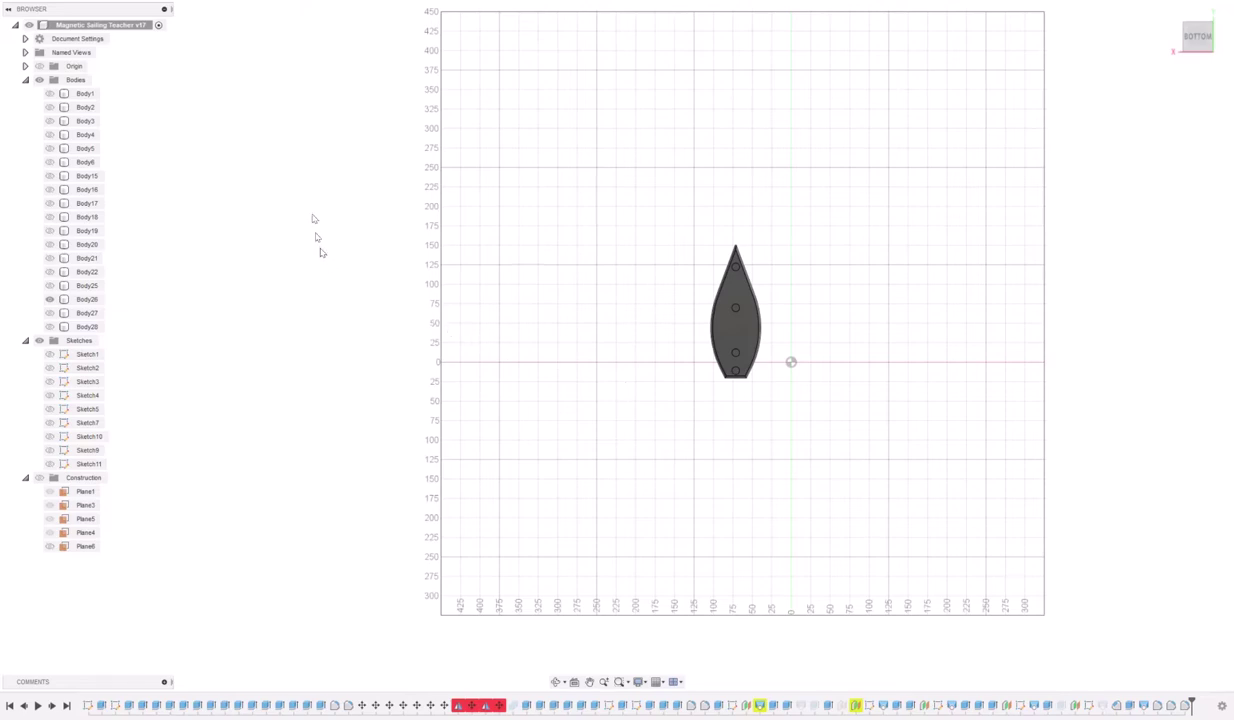
# - Make Body1–Body6 and Body15–Body18 visible: sail arcs, bars, keel-and-mast piece and assembled sailboat
pyautogui.click(50, 93)
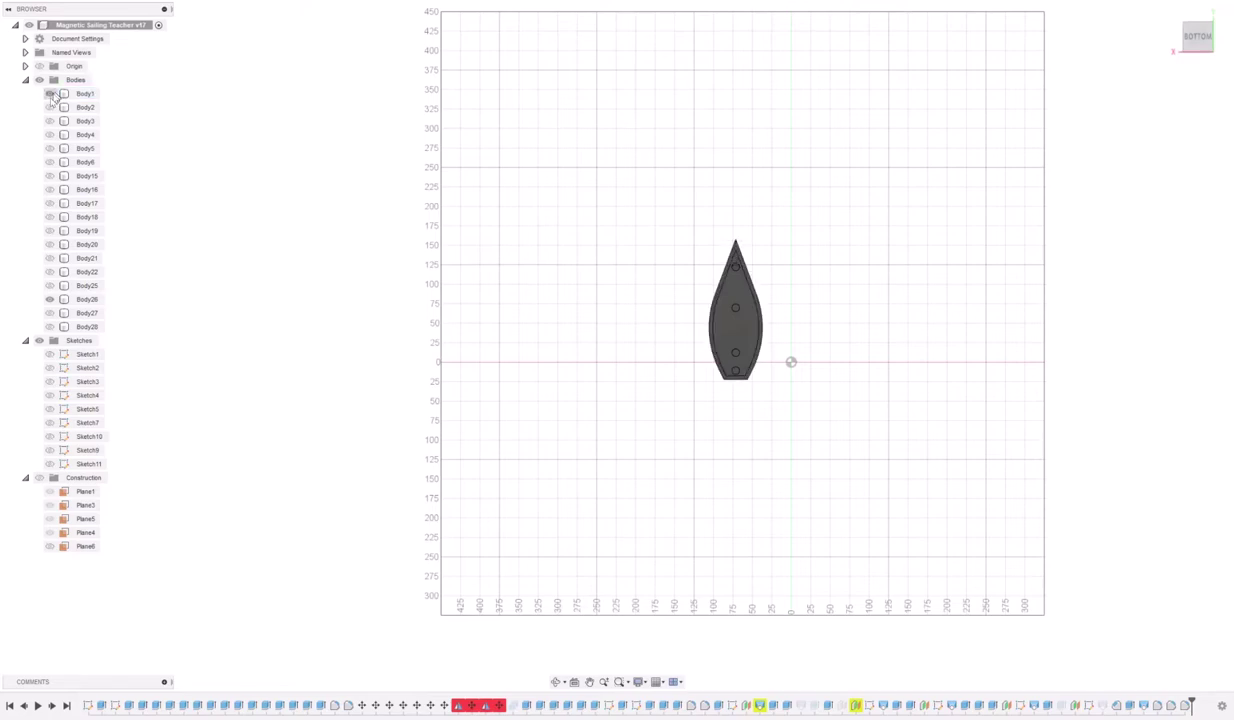
pyautogui.click(50, 107)
pyautogui.click(50, 120)
pyautogui.click(50, 134)
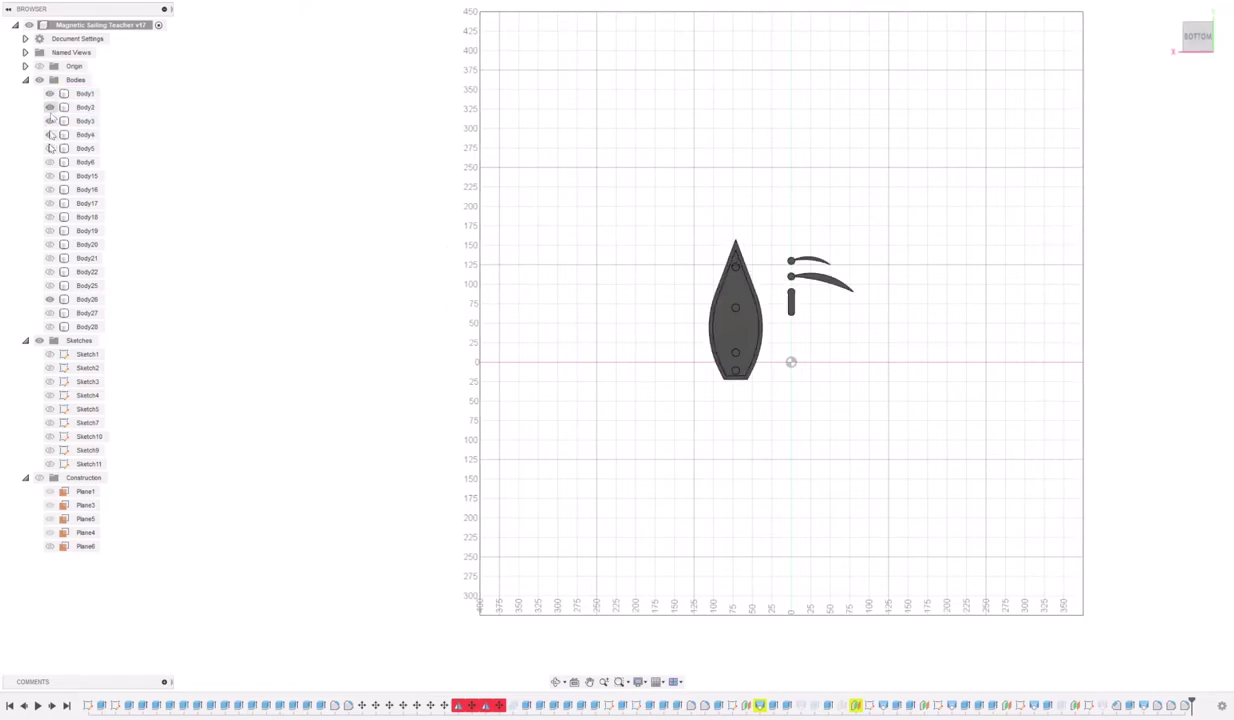
pyautogui.click(50, 148)
pyautogui.click(50, 162)
pyautogui.click(50, 175)
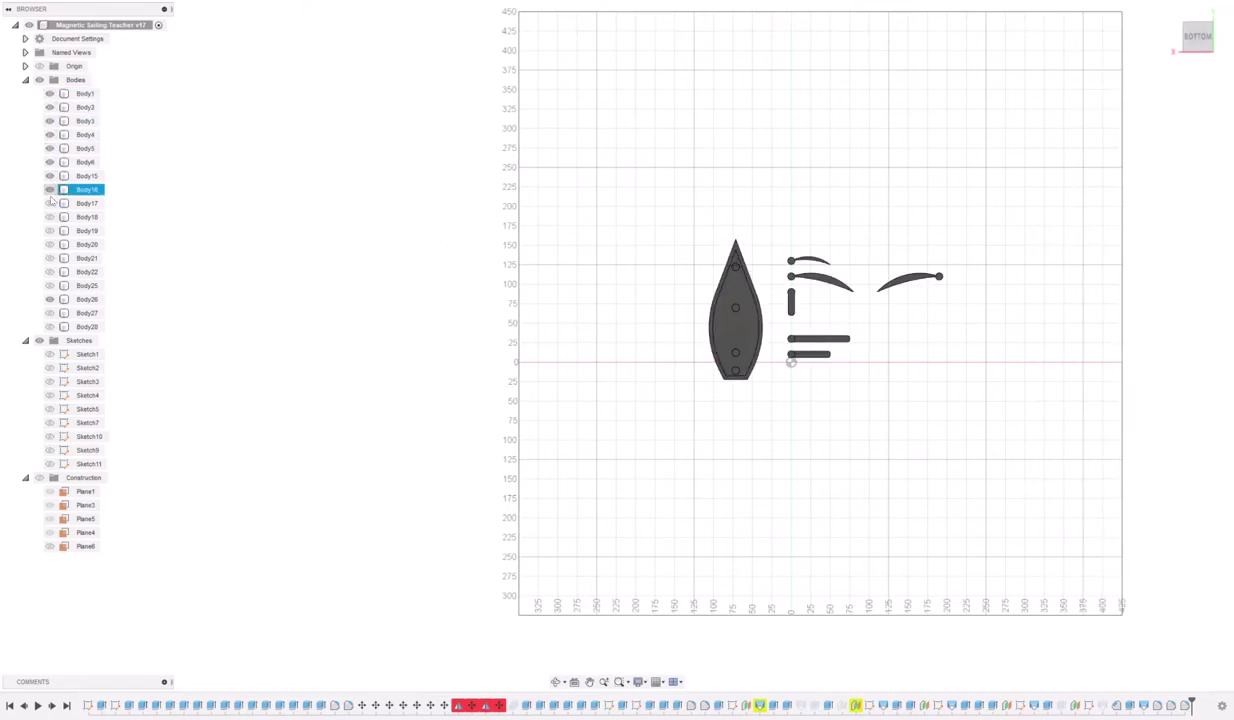
pyautogui.click(50, 189)
pyautogui.click(50, 203)
pyautogui.click(50, 217)
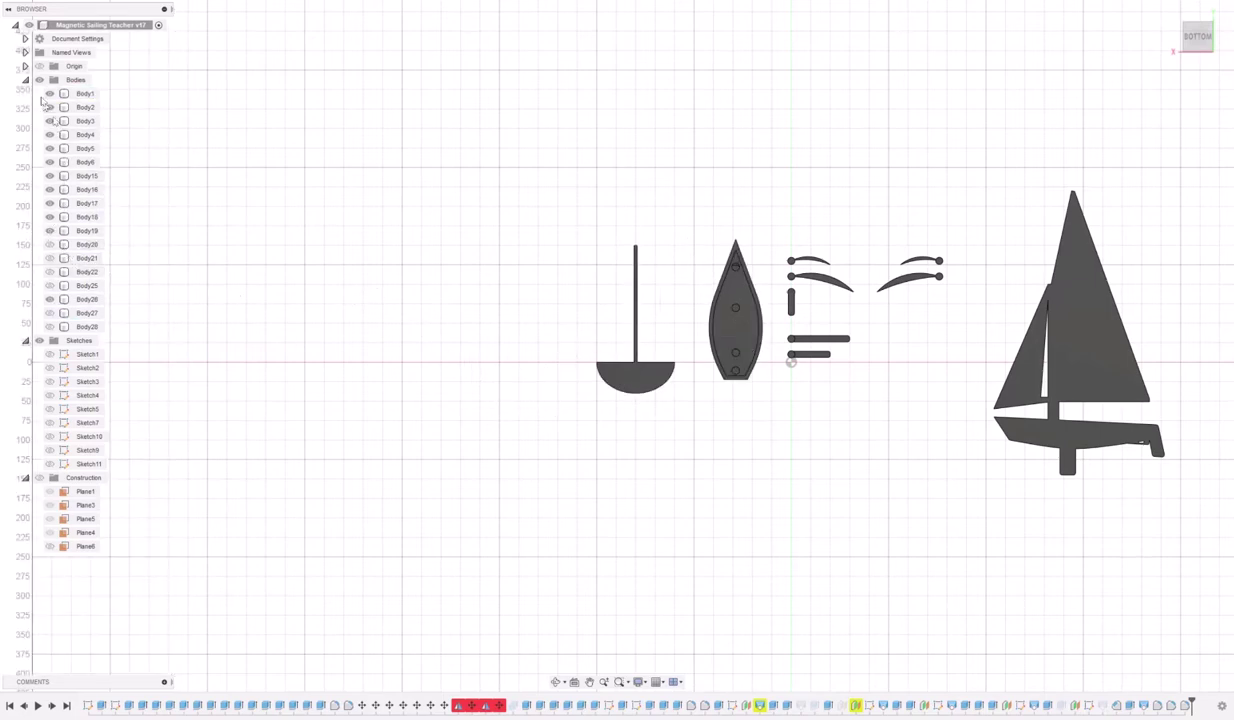
# - Hide the assembled sailboat, keel-and-mast piece, Body15 and Body1–Body6
pyautogui.click(50, 203)
pyautogui.click(50, 189)
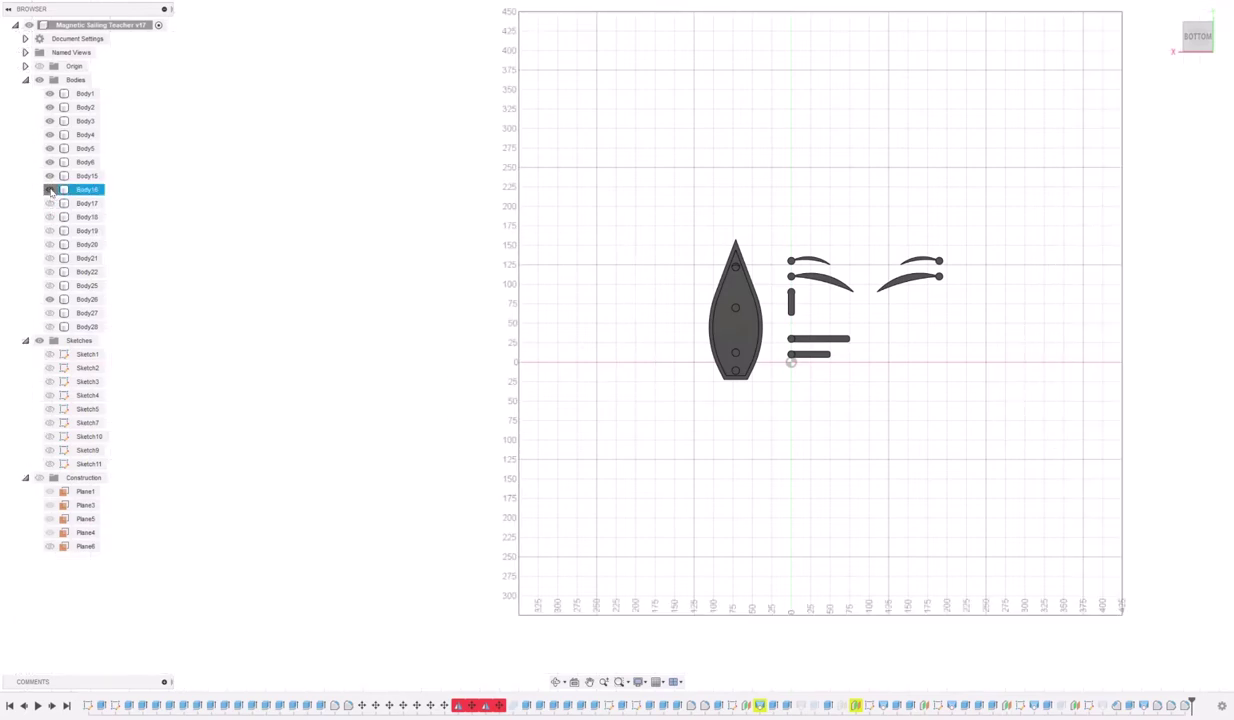
pyautogui.click(50, 175)
pyautogui.click(50, 162)
pyautogui.click(50, 148)
pyautogui.click(50, 134)
pyautogui.click(50, 121)
pyautogui.click(50, 107)
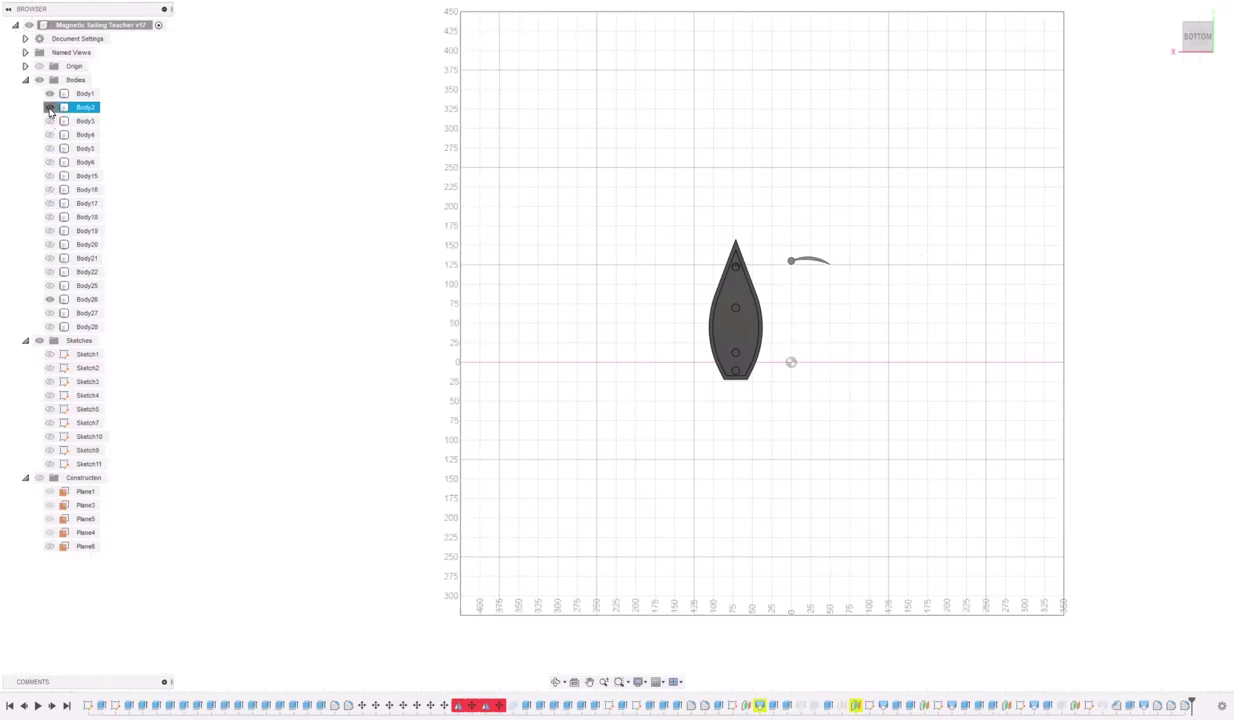
pyautogui.click(50, 93)
# - Show the small pin and bar bodies Body27, Body25, Body22 and Body21 beside the hull
pyautogui.click(50, 313)
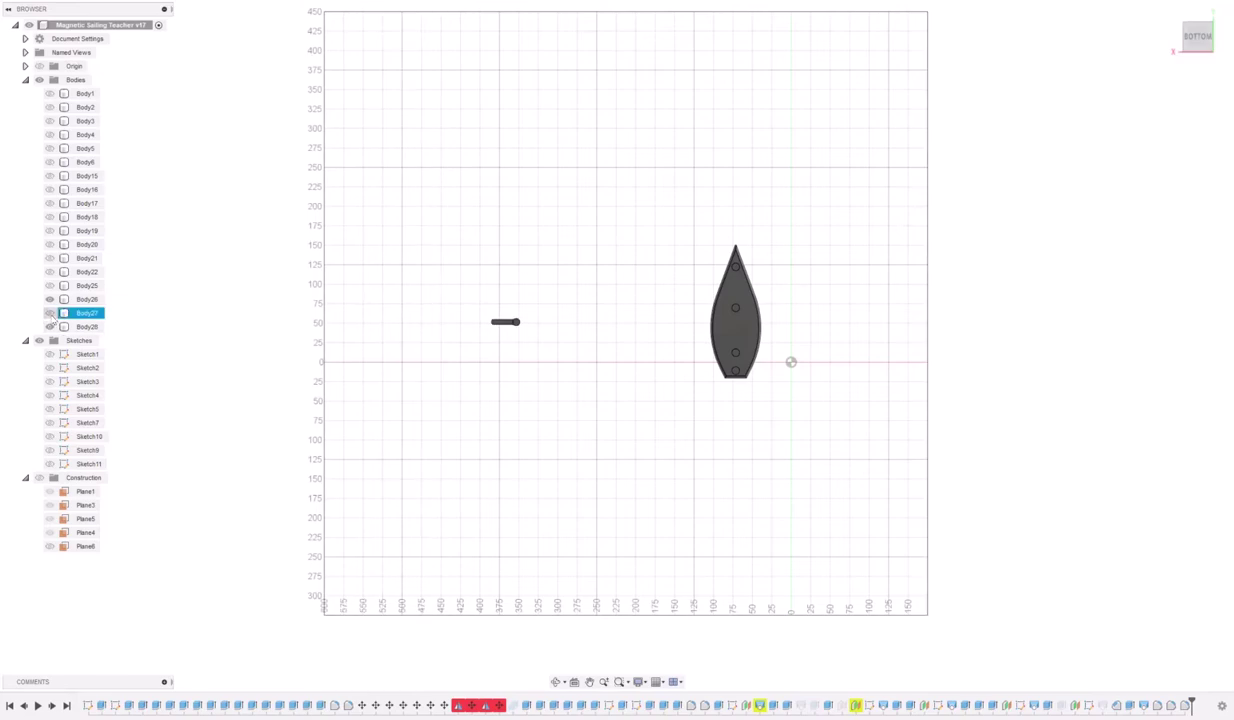
pyautogui.click(50, 313)
pyautogui.click(50, 286)
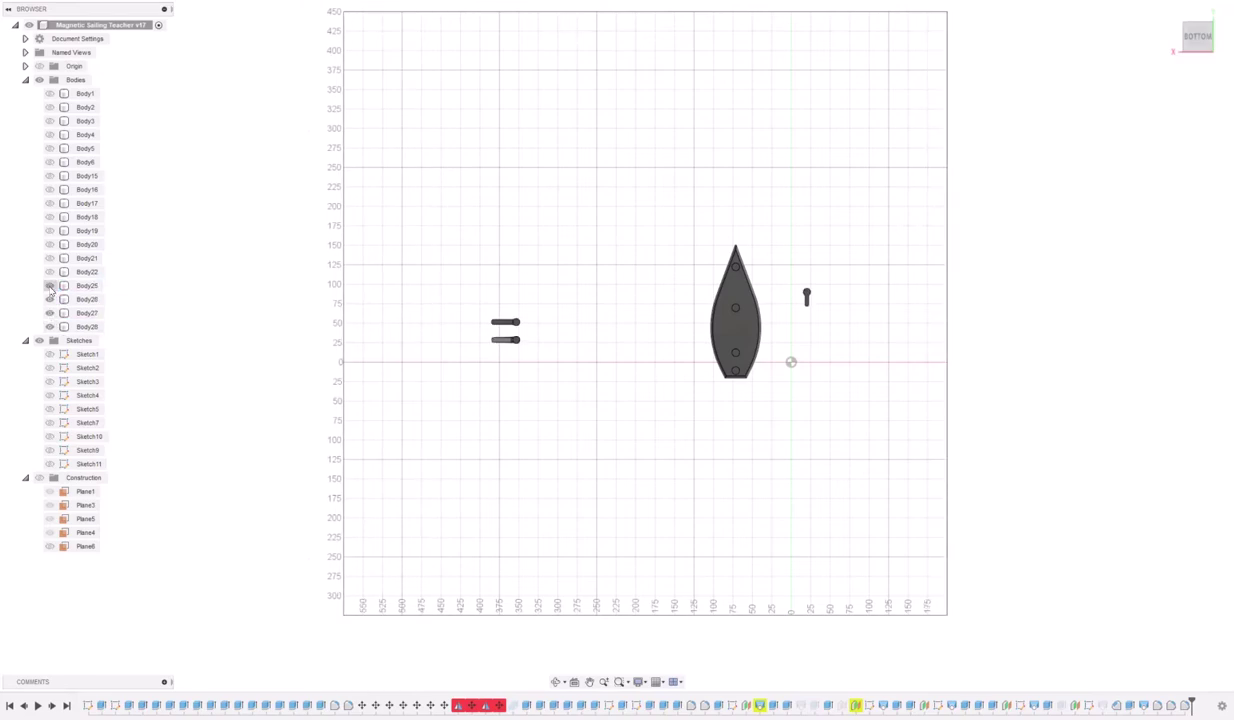
pyautogui.click(50, 272)
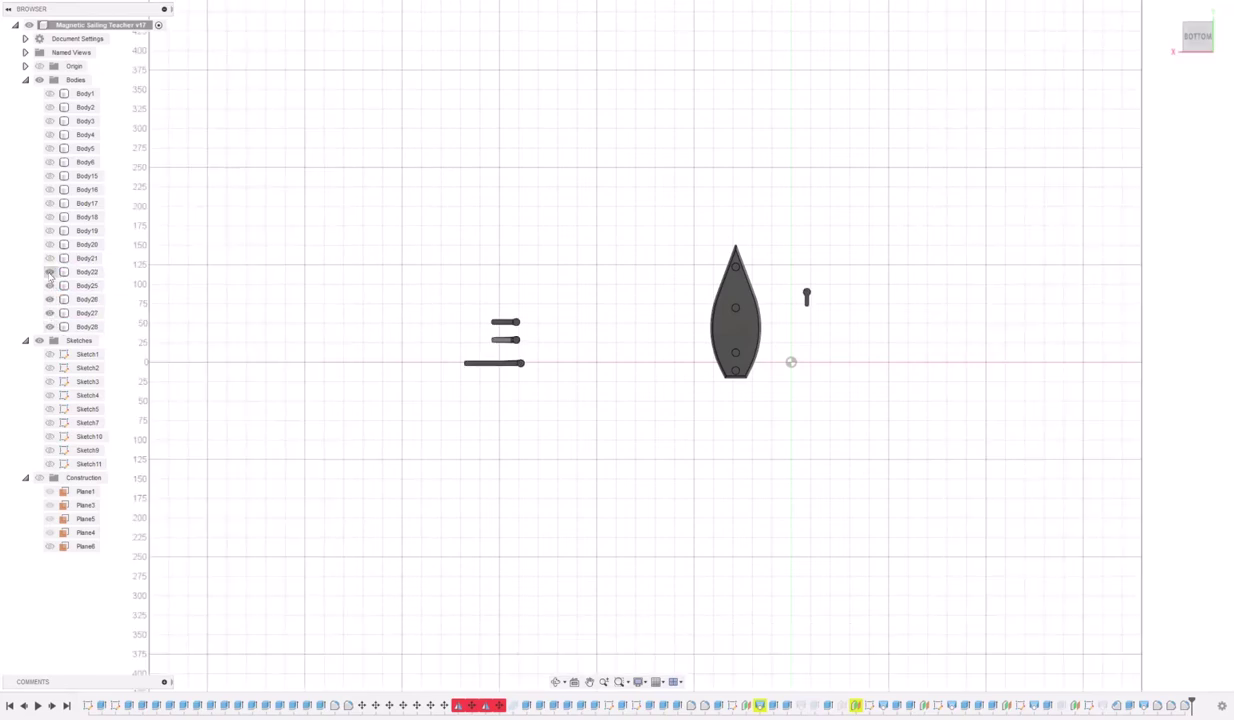
pyautogui.click(50, 258)
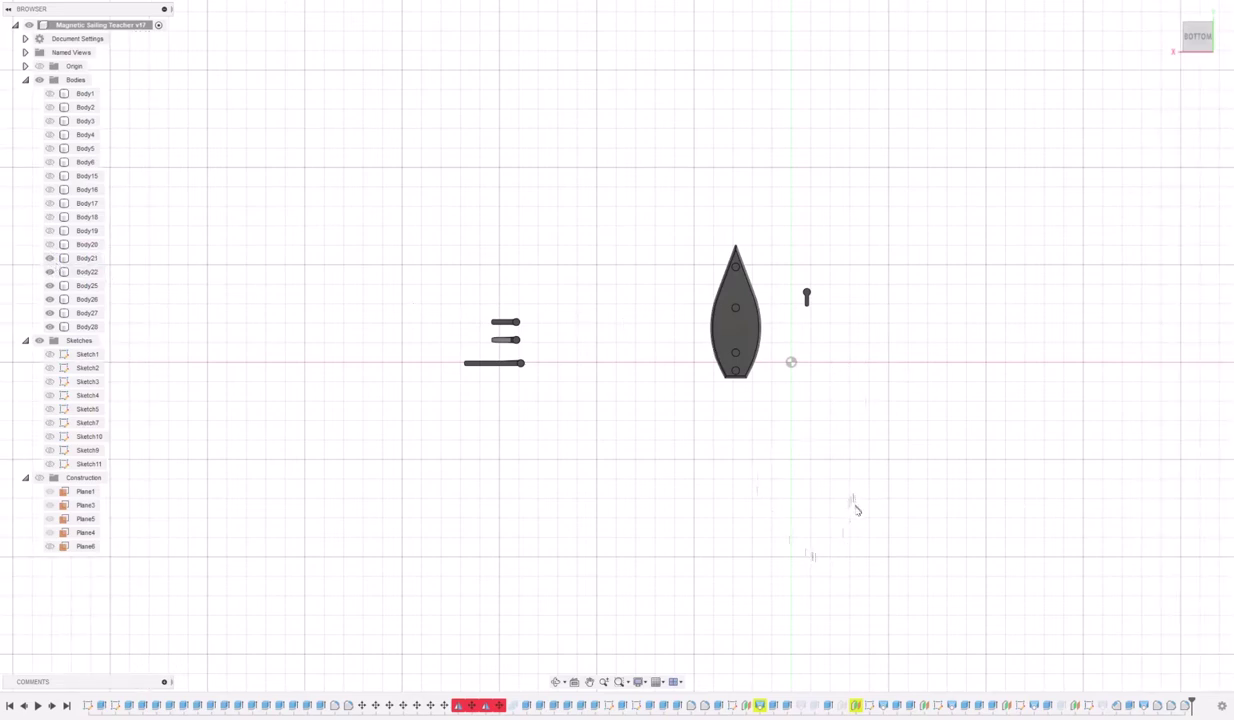
# - Tilt the view into 3D perspective and select the triangular sail plate beneath the bars
pyautogui.keyDown('shift'); pyautogui.moveTo(845, 473); pyautogui.dragTo(820, 456, button='middle'); pyautogui.keyUp('shift')
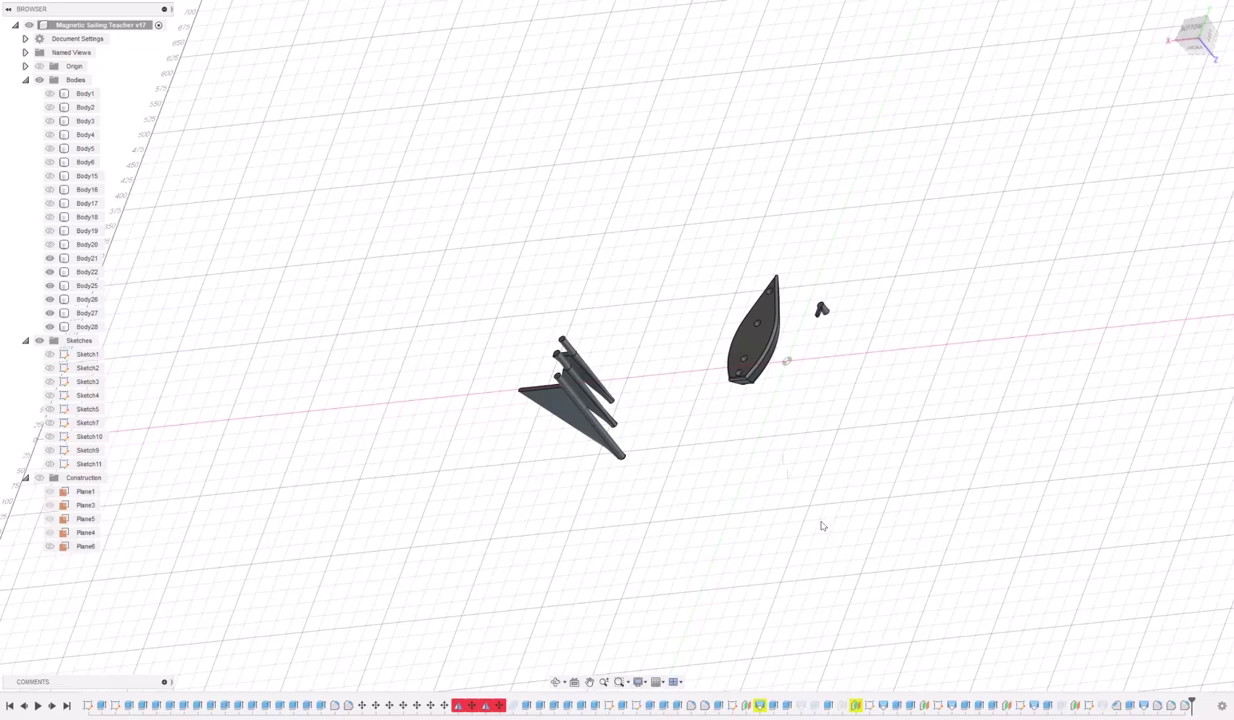
pyautogui.keyDown('shift'); pyautogui.moveTo(784, 518); pyautogui.dragTo(788, 512, button='middle'); pyautogui.keyUp('shift')
pyautogui.click(778, 394)
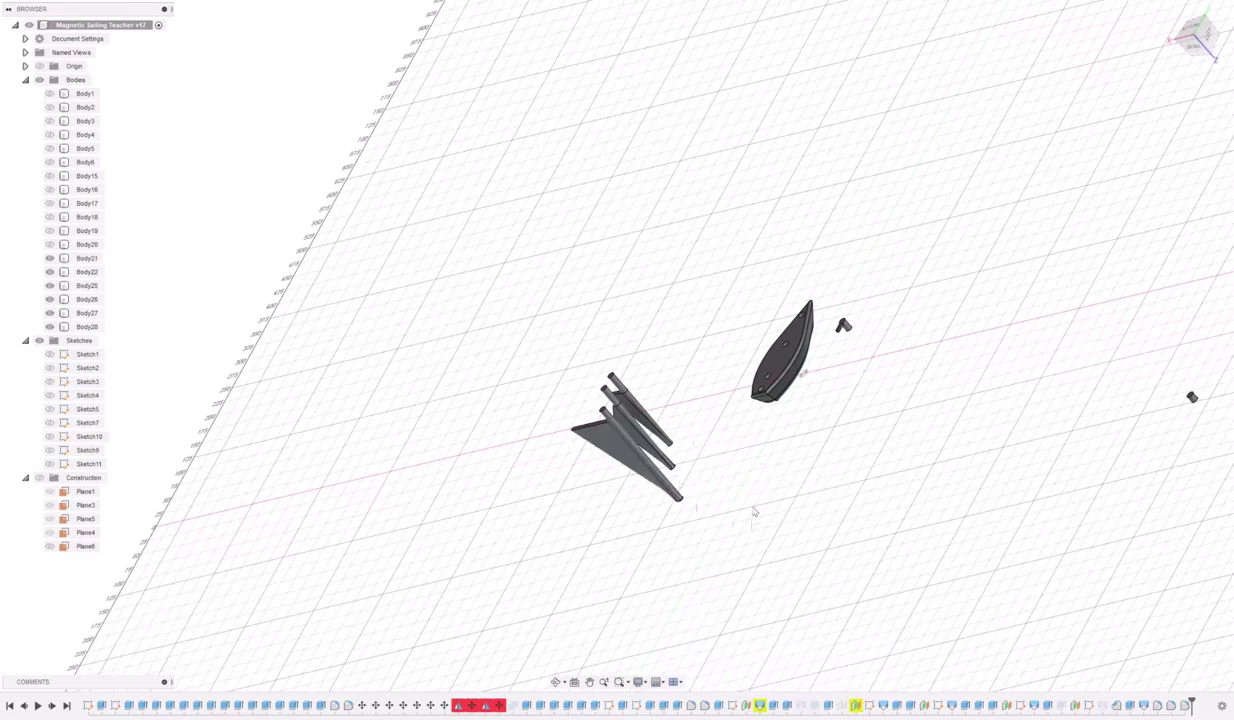
pyautogui.keyDown('shift'); pyautogui.moveTo(771, 515); pyautogui.dragTo(729, 487, button='middle'); pyautogui.keyUp('shift')
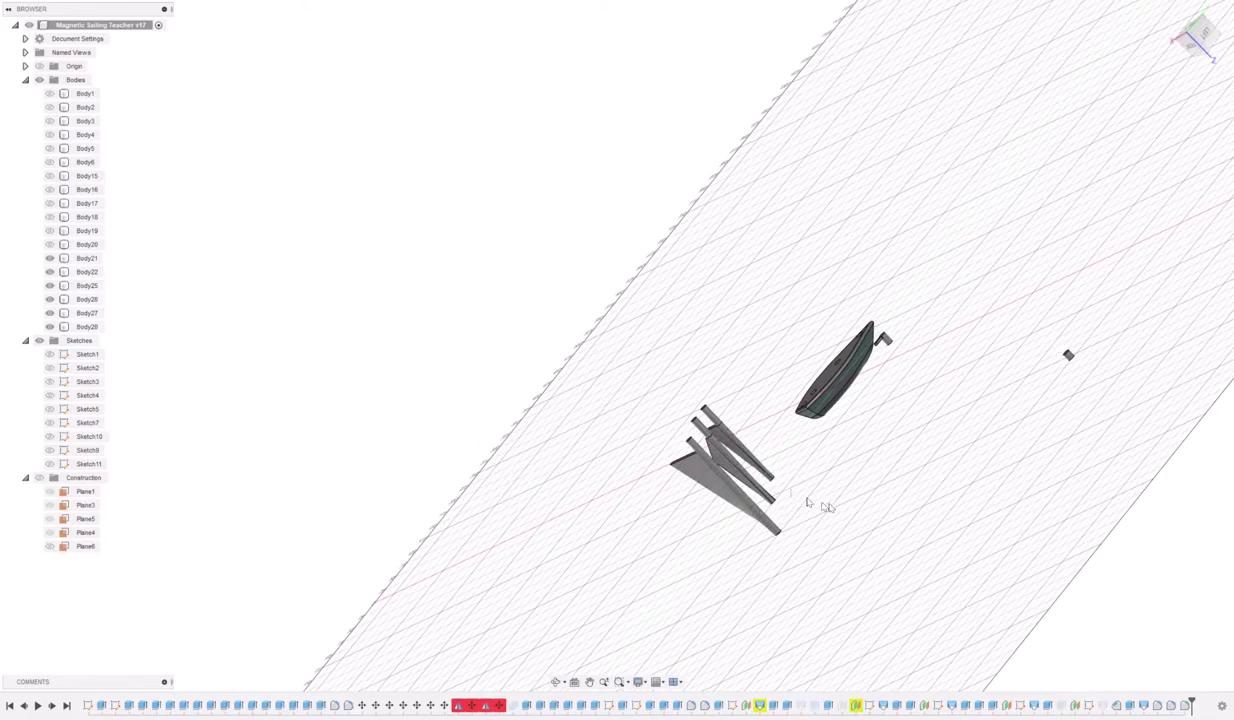
pyautogui.keyDown('shift'); pyautogui.moveTo(810, 501); pyautogui.dragTo(647, 393, button='middle'); pyautogui.keyUp('shift')
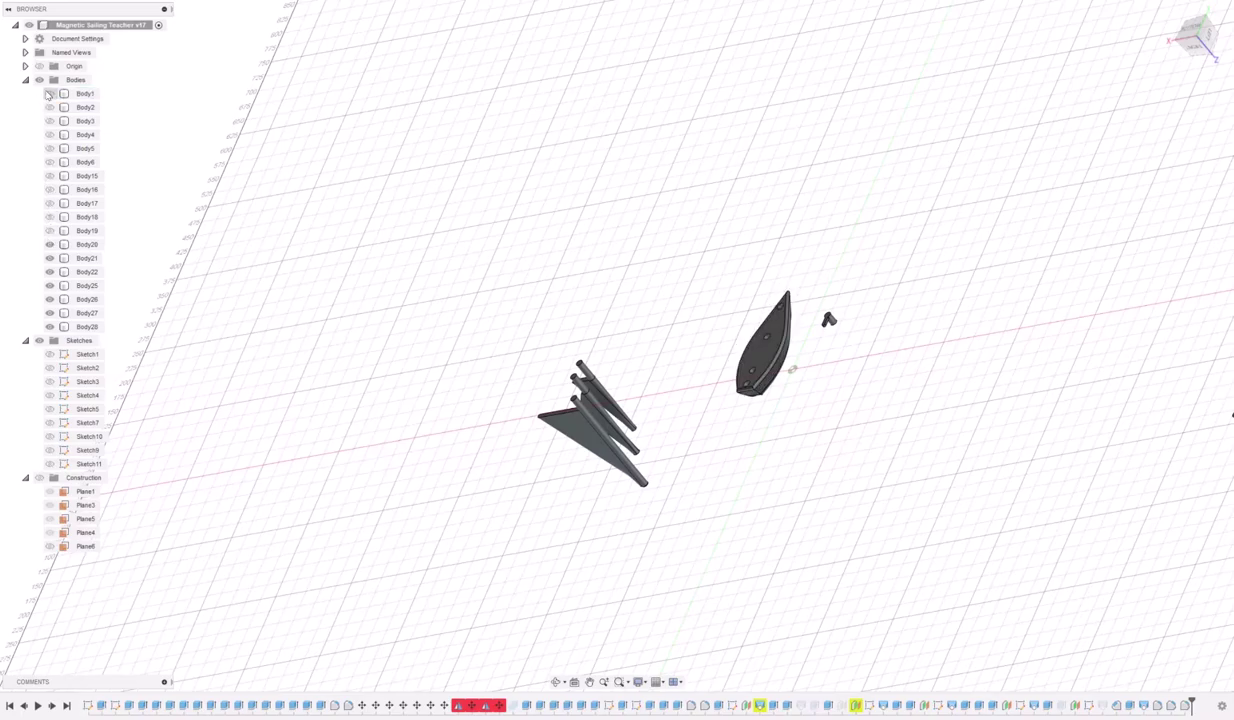
pyautogui.click(50, 93)
pyautogui.click(50, 244)
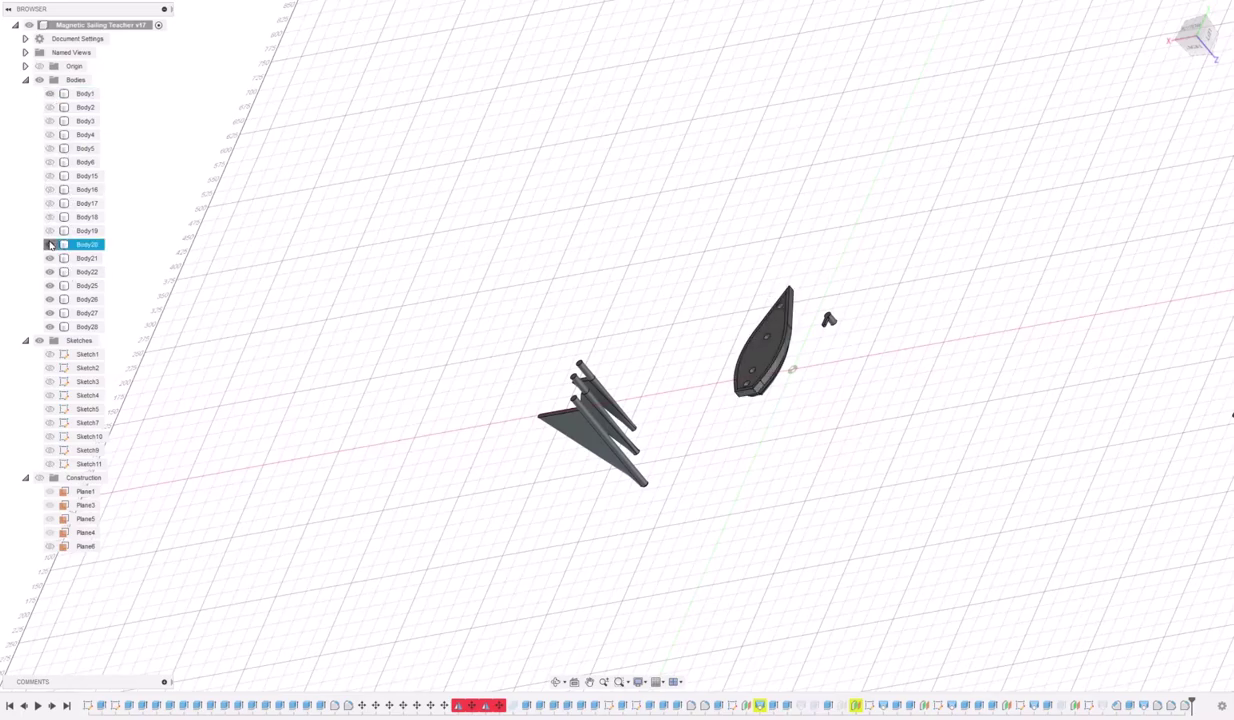
pyautogui.click(50, 258)
pyautogui.click(50, 272)
pyautogui.click(50, 299)
pyautogui.click(50, 286)
pyautogui.click(50, 313)
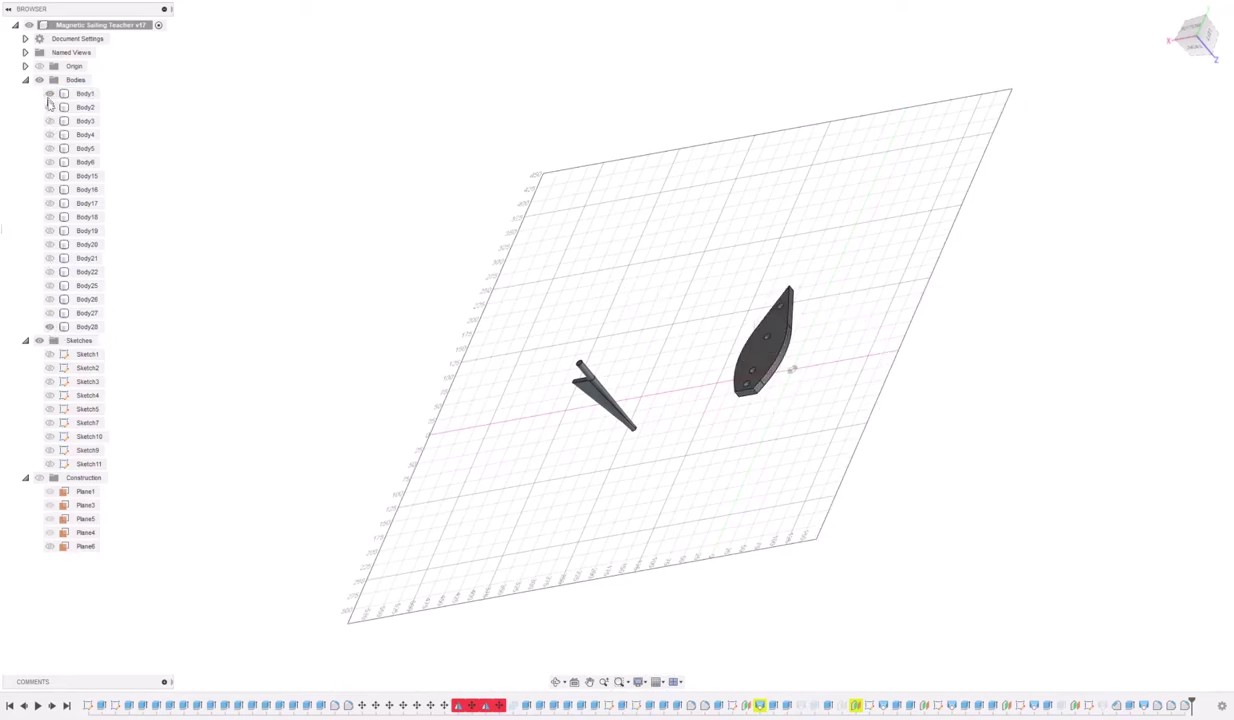
pyautogui.click(50, 272)
pyautogui.click(50, 286)
pyautogui.click(50, 299)
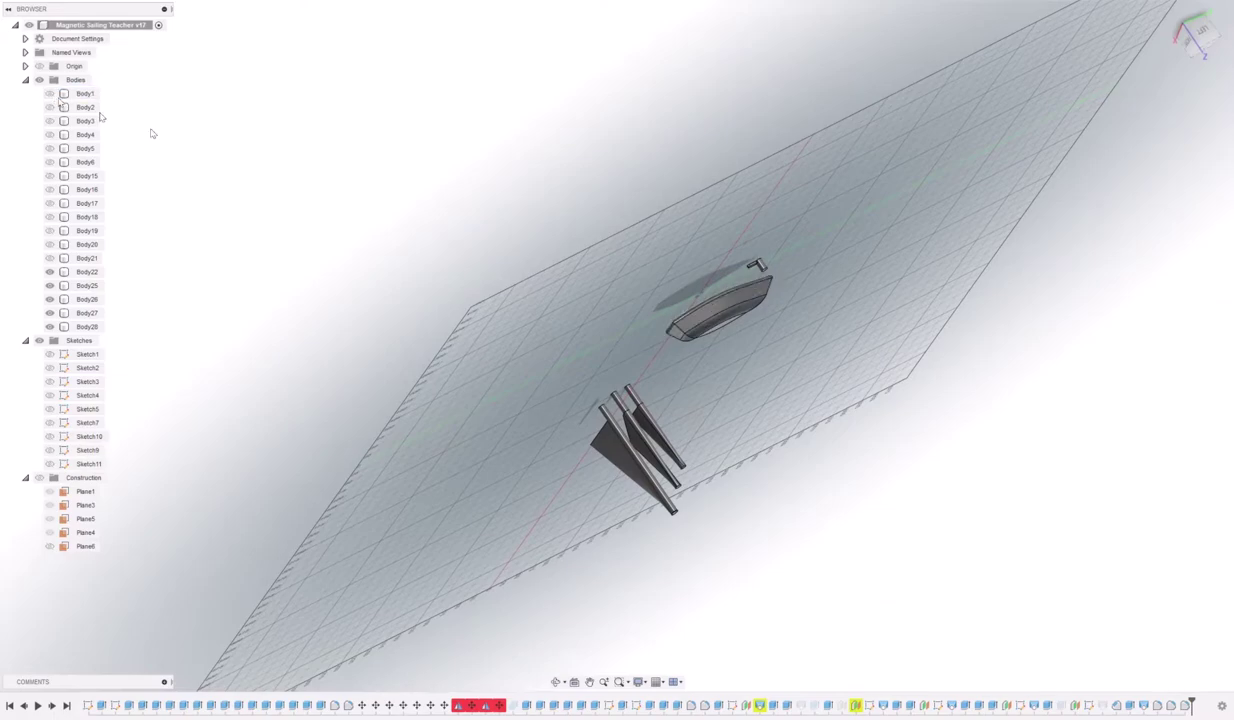
pyautogui.keyDown('shift'); pyautogui.moveTo(830, 278); pyautogui.dragTo(829, 286, button='middle'); pyautogui.keyUp('shift')
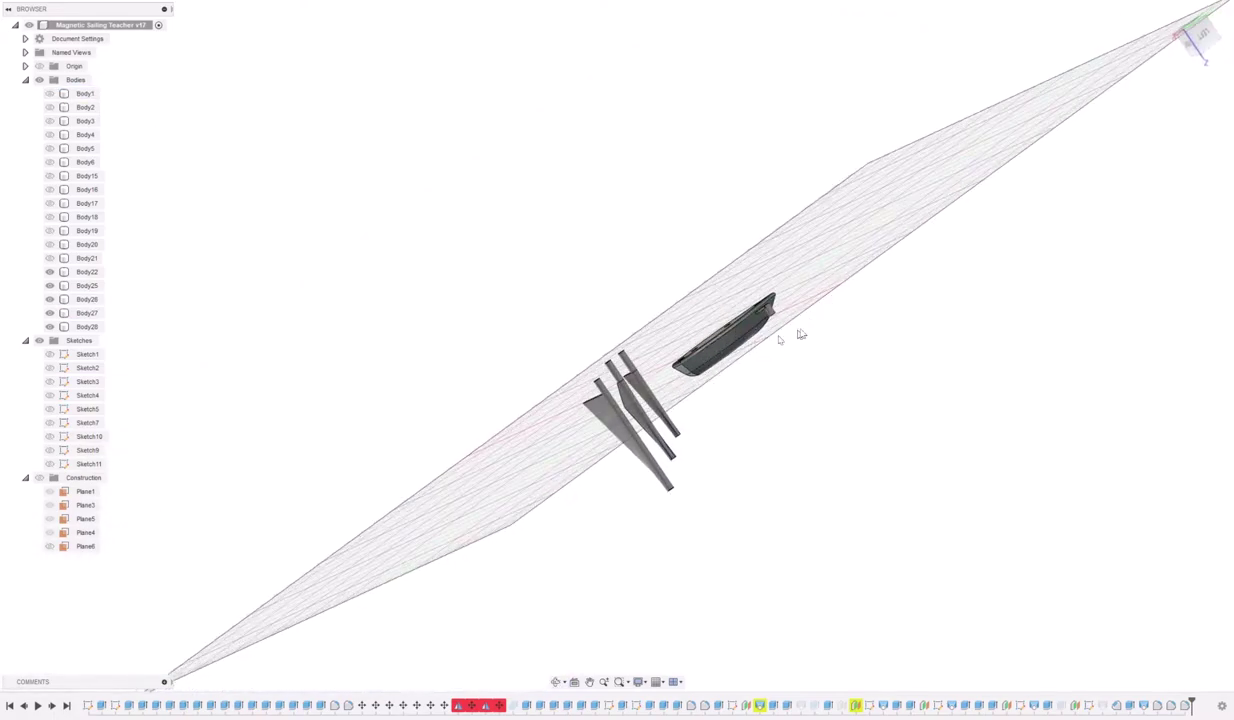
pyautogui.keyDown('shift'); pyautogui.moveTo(799, 333); pyautogui.dragTo(834, 364, button='middle'); pyautogui.keyUp('shift')
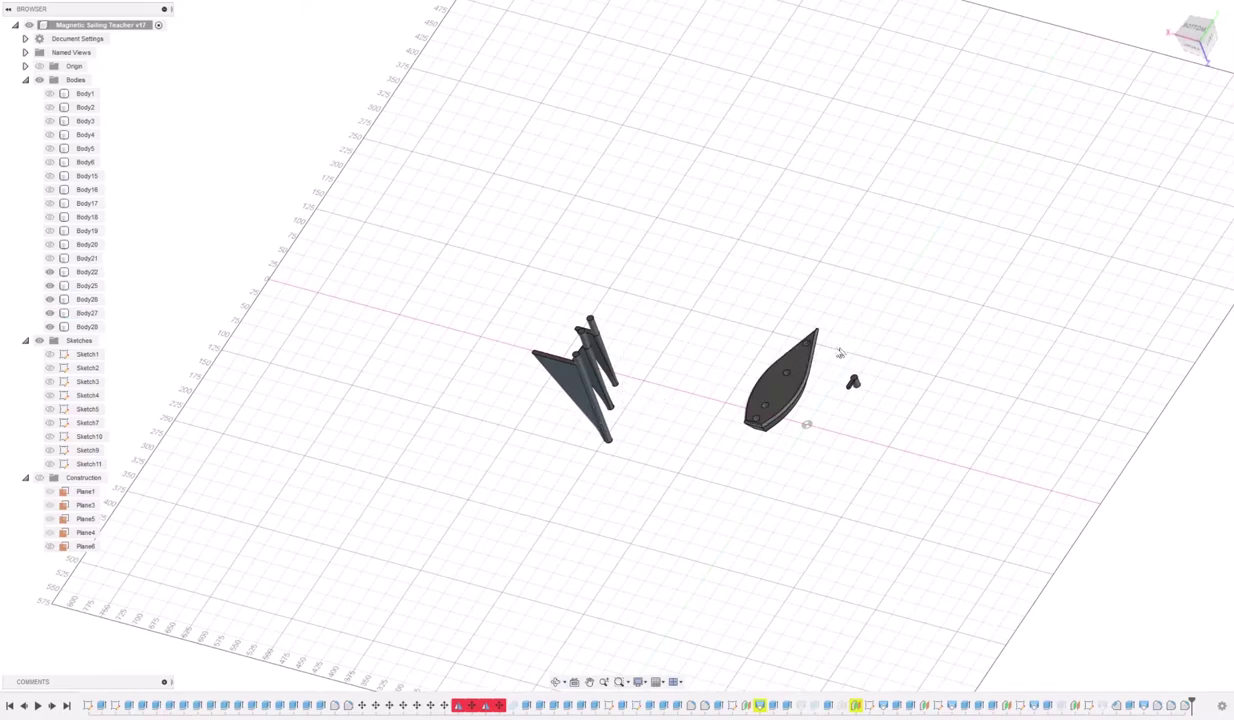